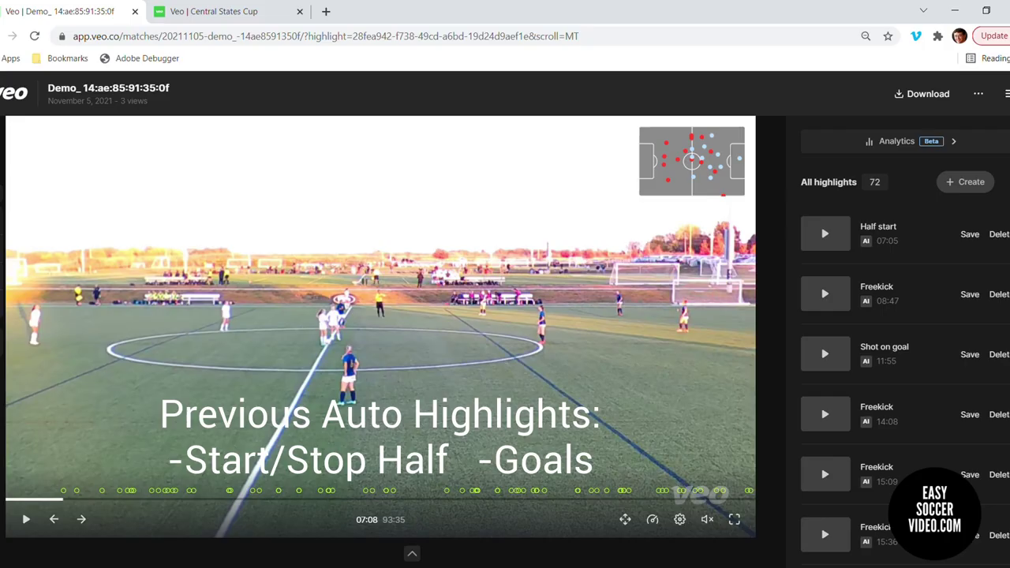
Scroll through the Demo match's AI highlights, then open and dismiss the bulk actions menu
scroll(906, 385, "down", 3)
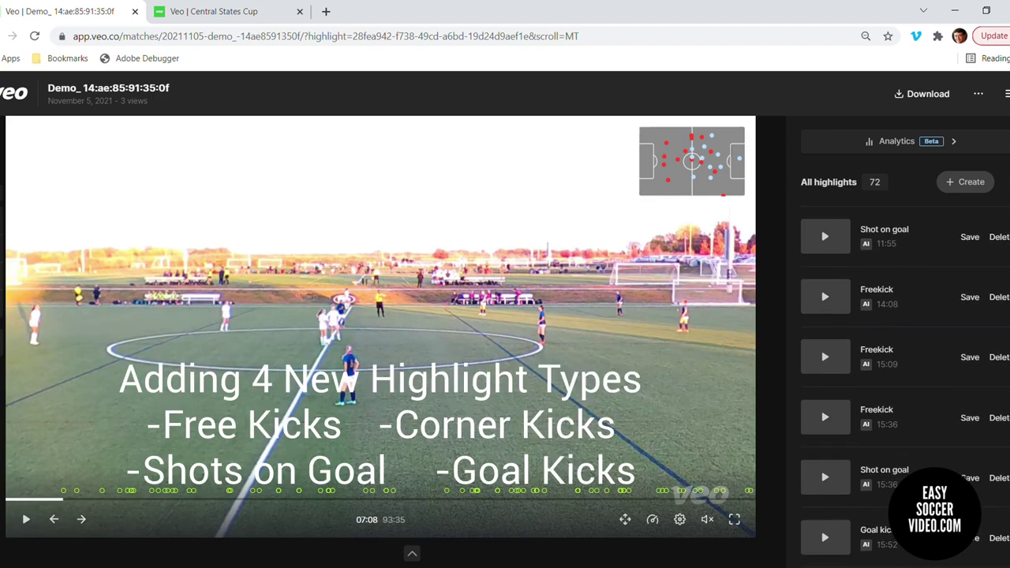
scroll(906, 385, "down", 3)
scroll(905, 385, "down", 5)
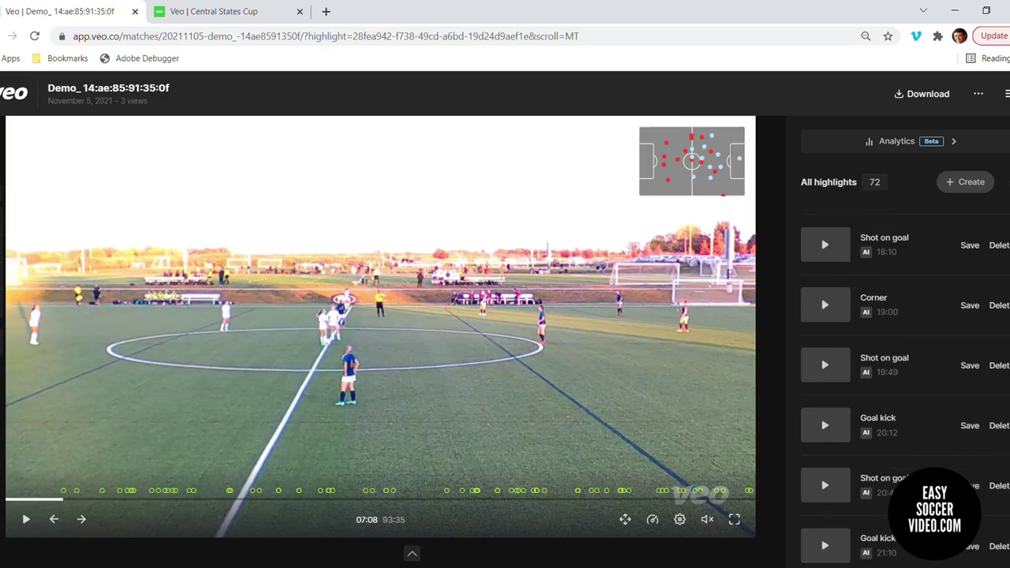
scroll(906, 385, "down", 15)
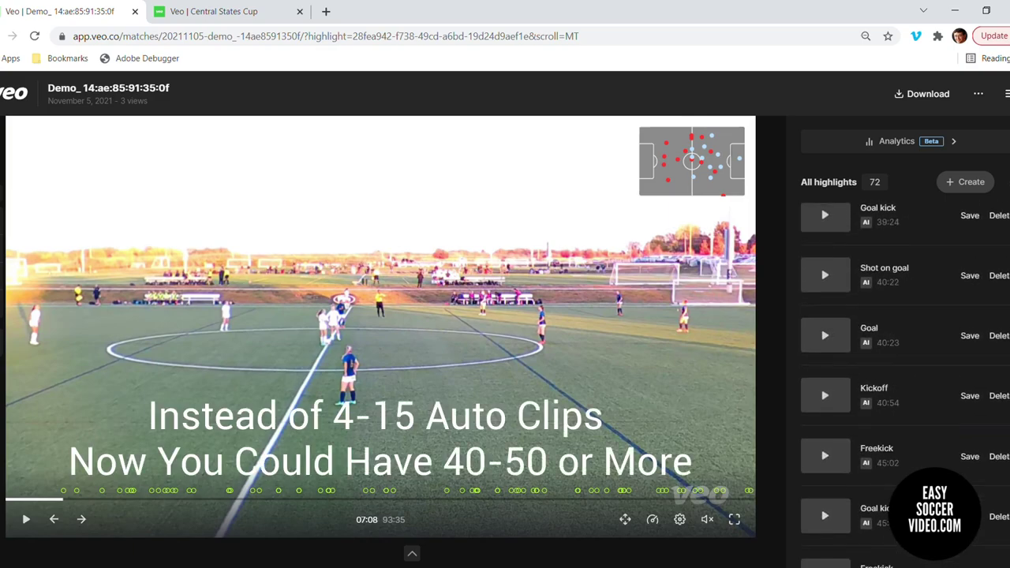
scroll(905, 385, "up", 20)
scroll(906, 386, "up", 1)
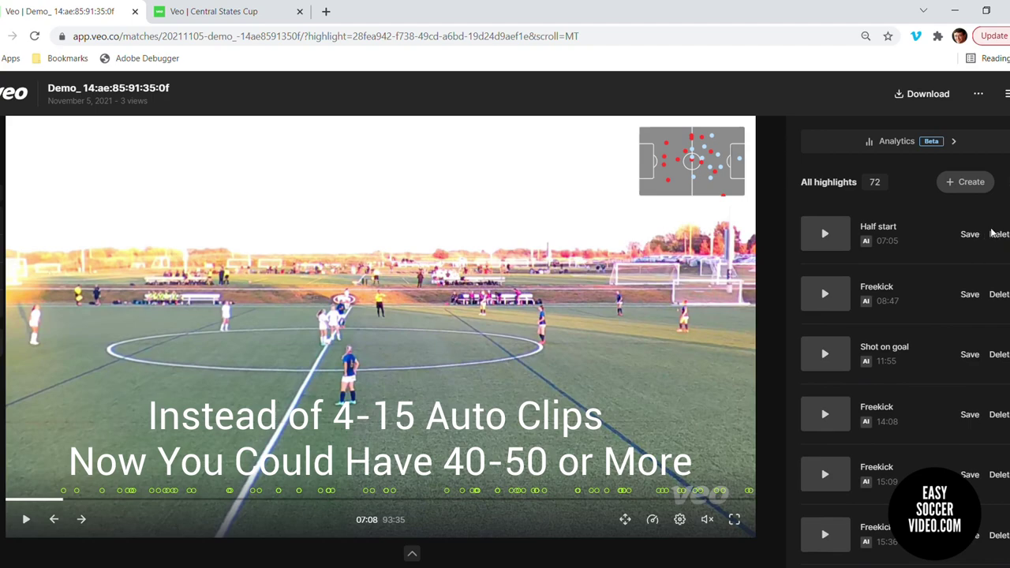
left_click(1007, 182)
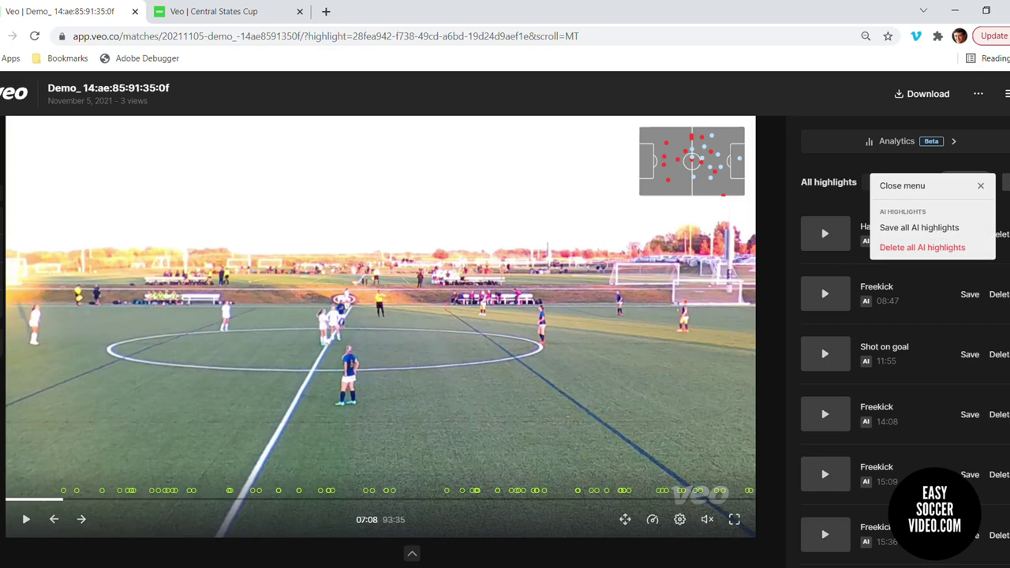
left_click(1008, 181)
left_click(1007, 181)
key("Escape")
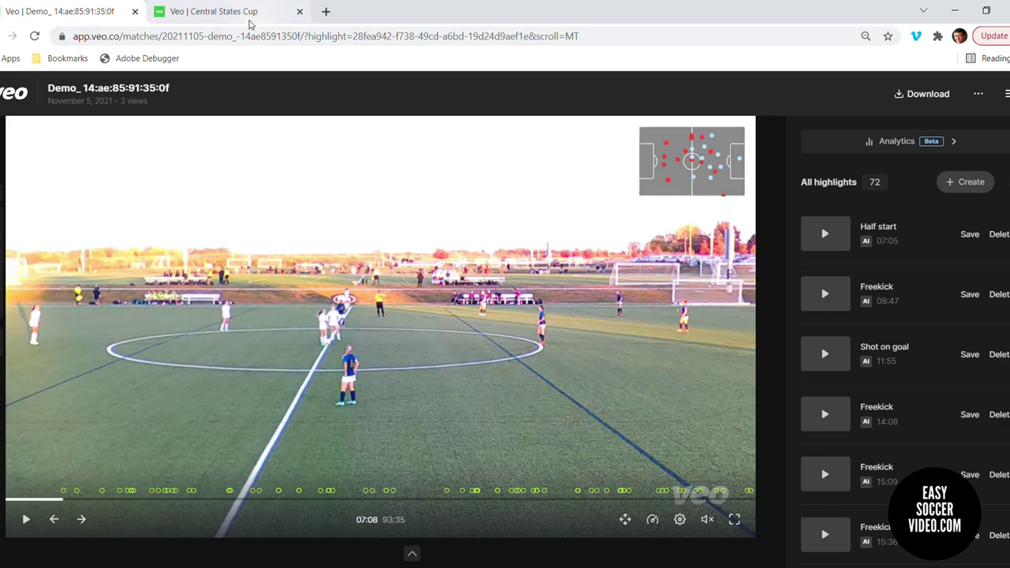
Filter the Central States Cup highlights to Goal, leaving 4 clips
left_click(245, 16)
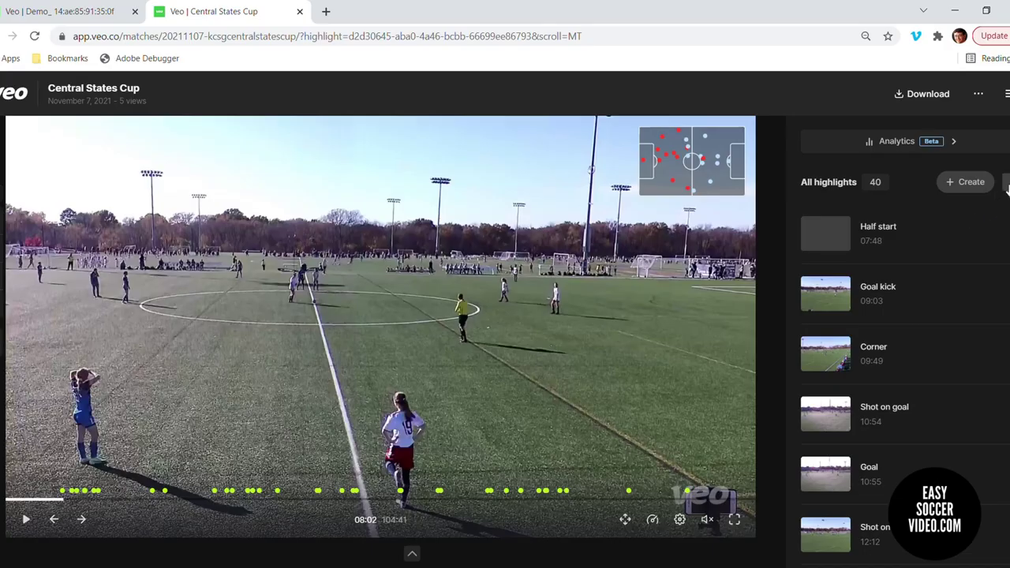
left_click(1008, 184)
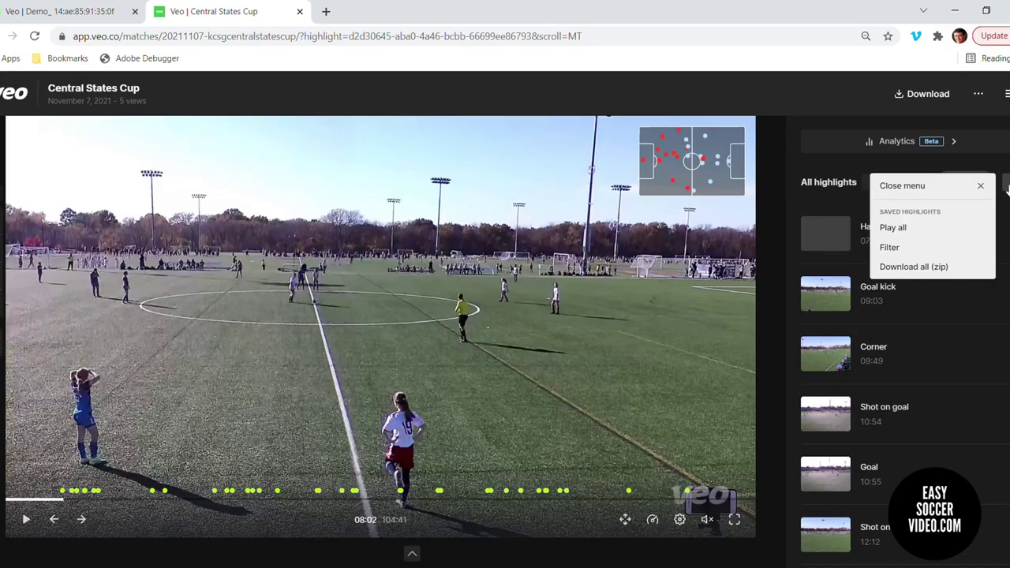
left_click(911, 249)
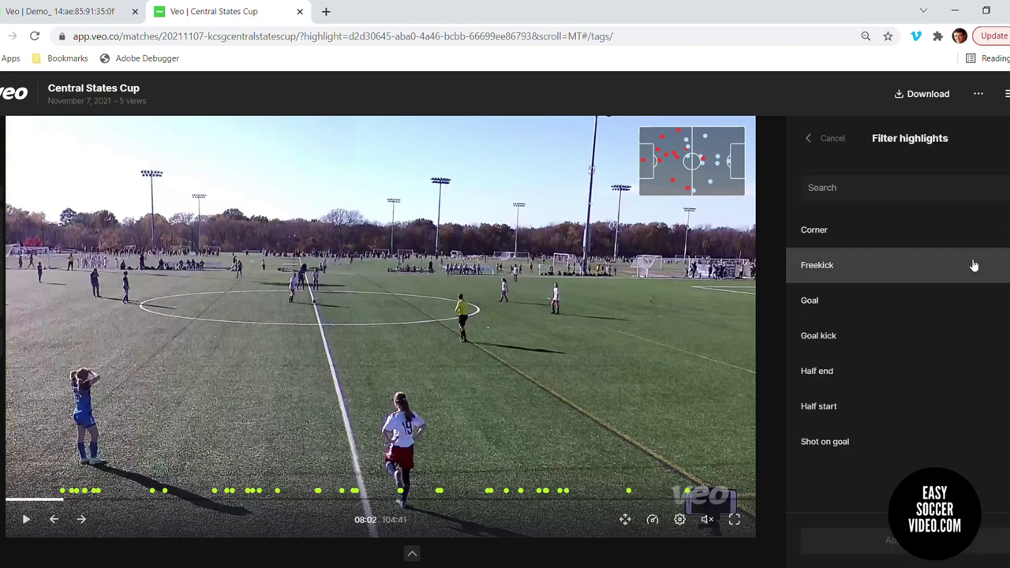
left_click(886, 307)
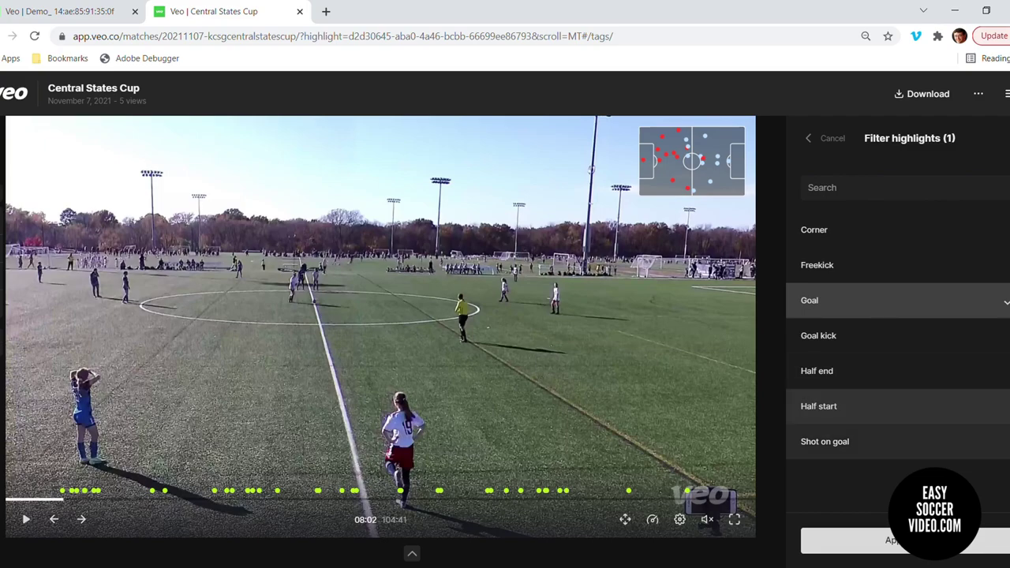
left_click(853, 540)
mouse_move(829, 298)
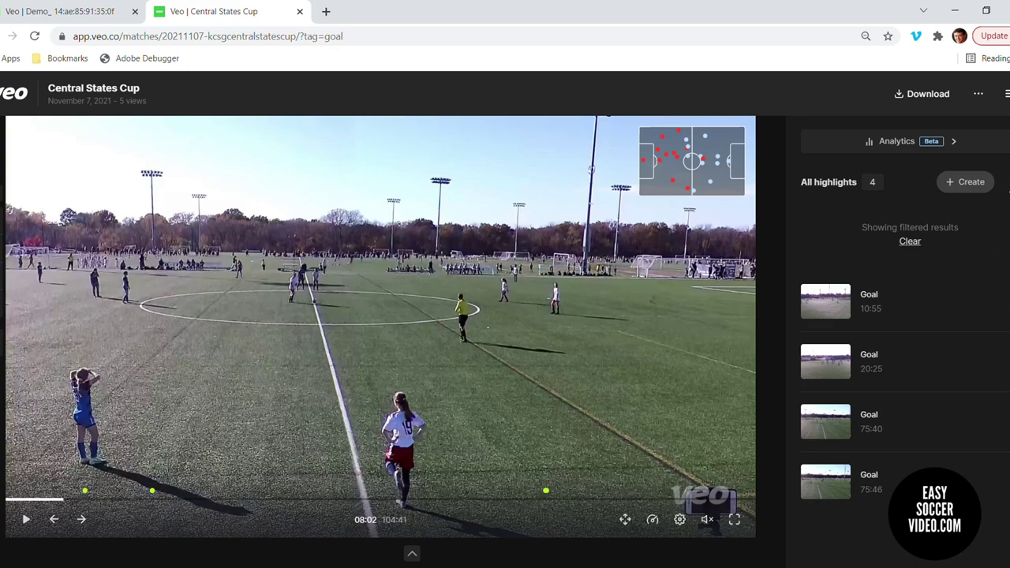
Dismiss the highlights actions menu and return to the Veo | Demo match with its 72 highlights
left_click(1006, 183)
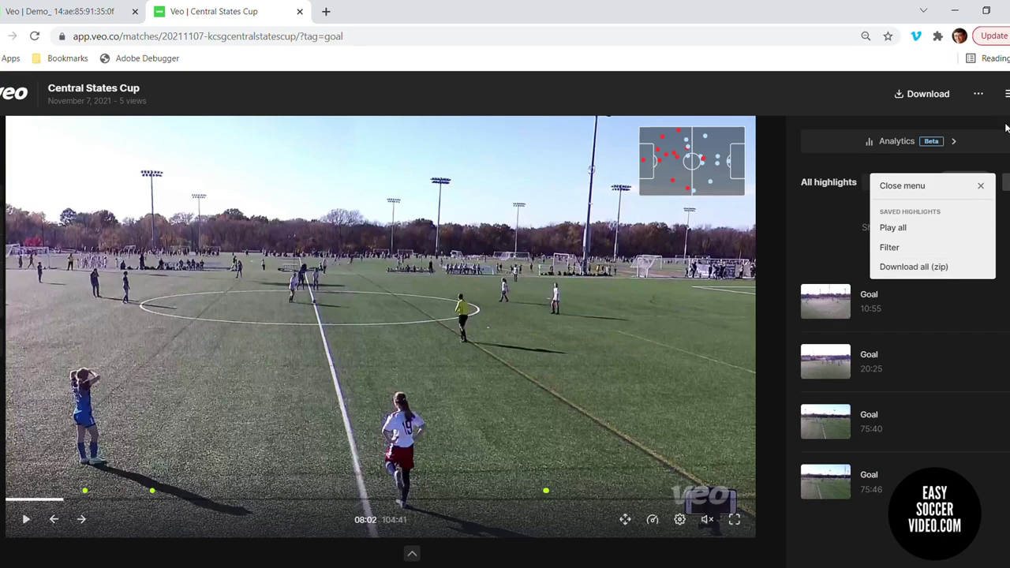
key("Escape")
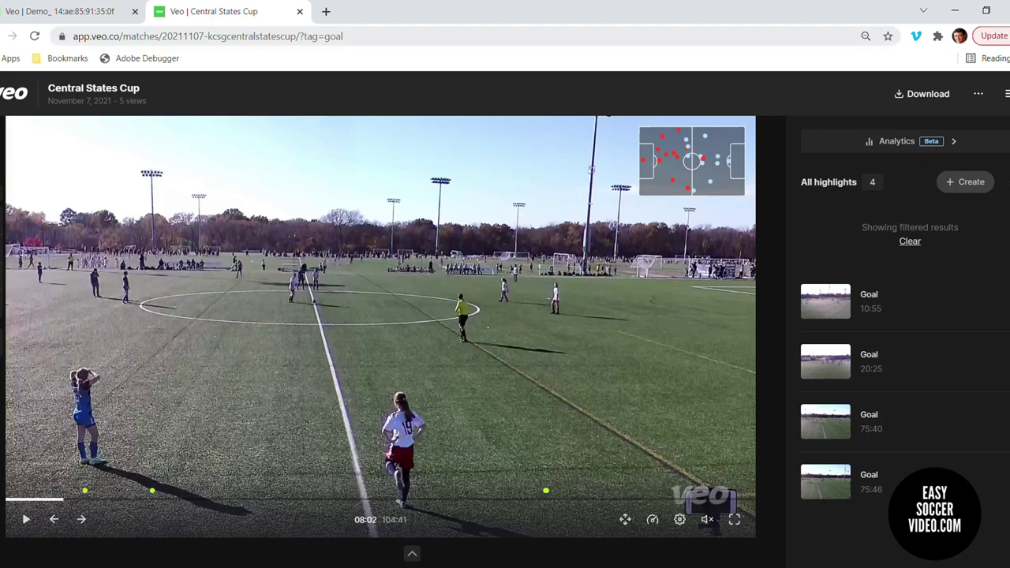
left_click(76, 19)
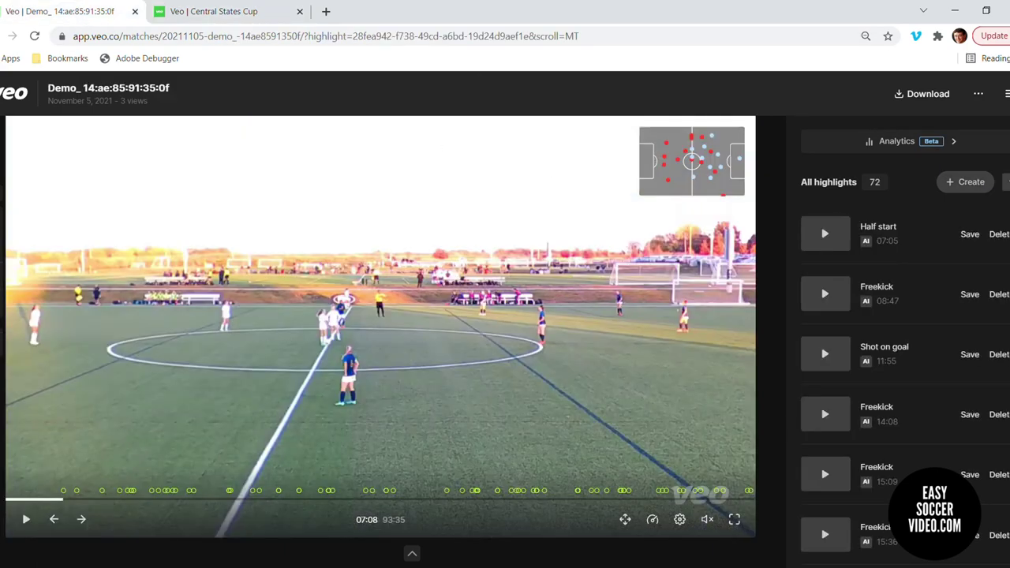
Close the Demo AI highlights menu and switch back to the Central States Cup match tab
left_click(1007, 182)
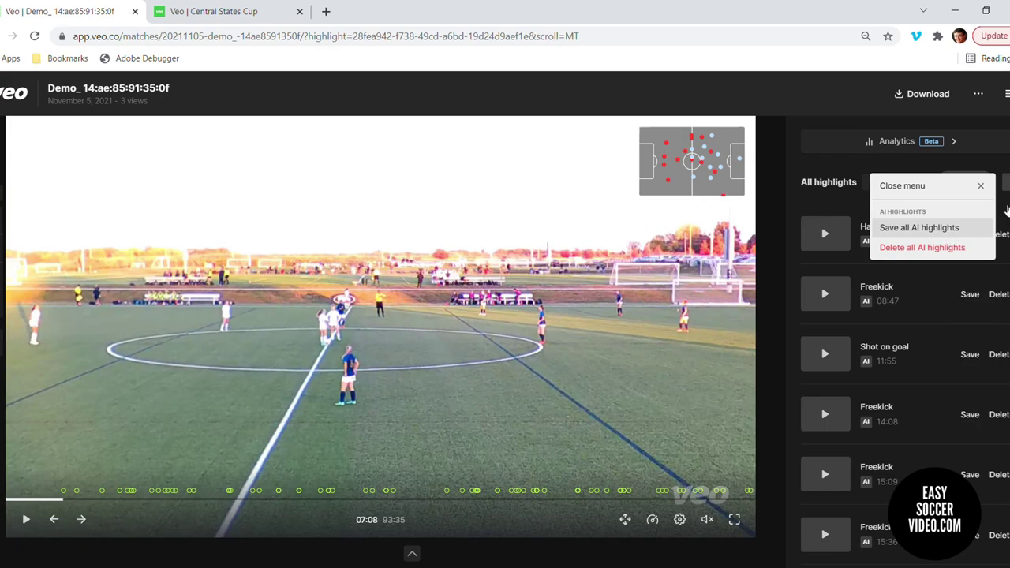
left_click(920, 229)
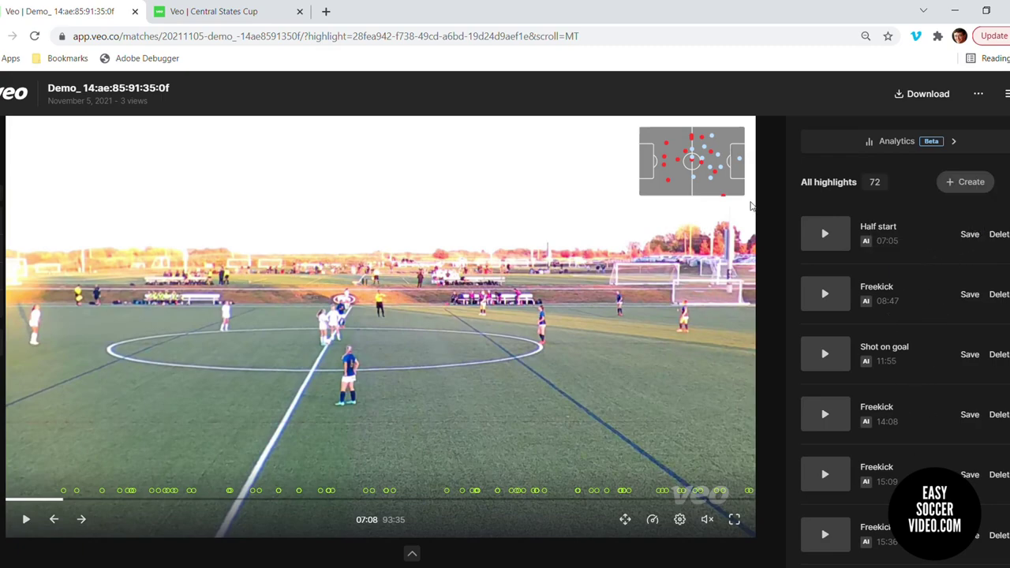
left_click(183, 13)
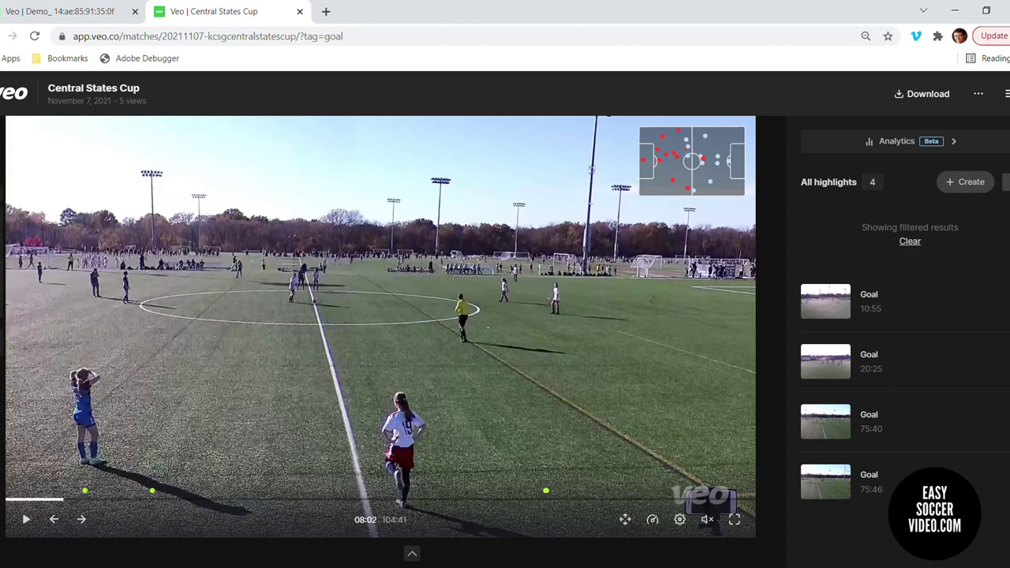
Clear the Goal filter so all highlights show again
left_click(1008, 181)
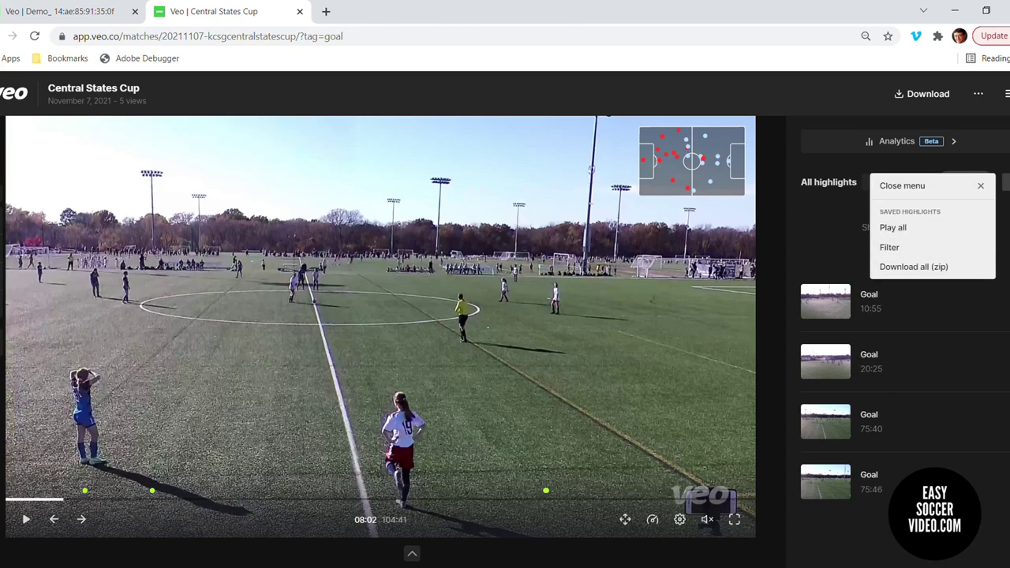
left_click(1008, 181)
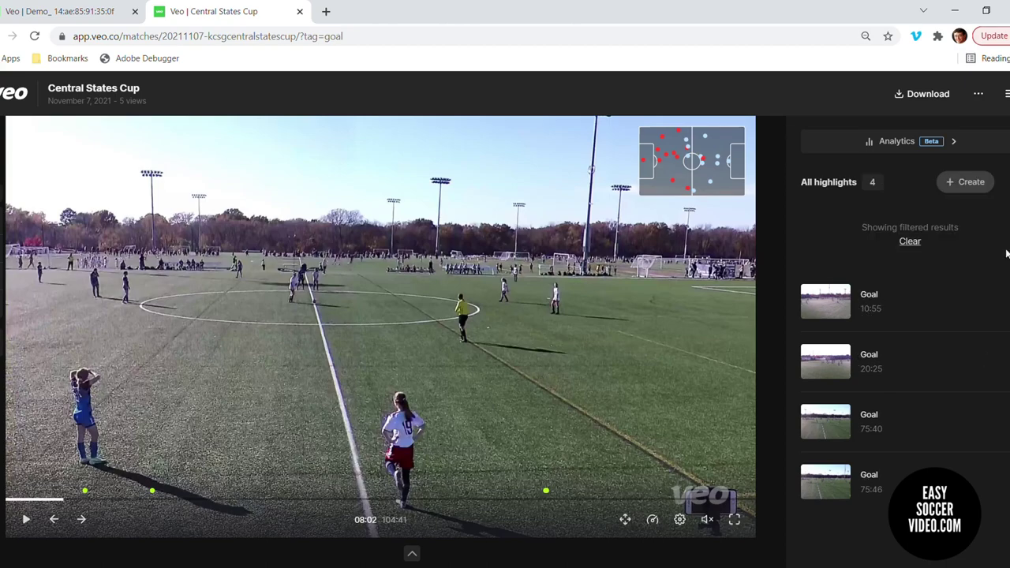
left_click(915, 247)
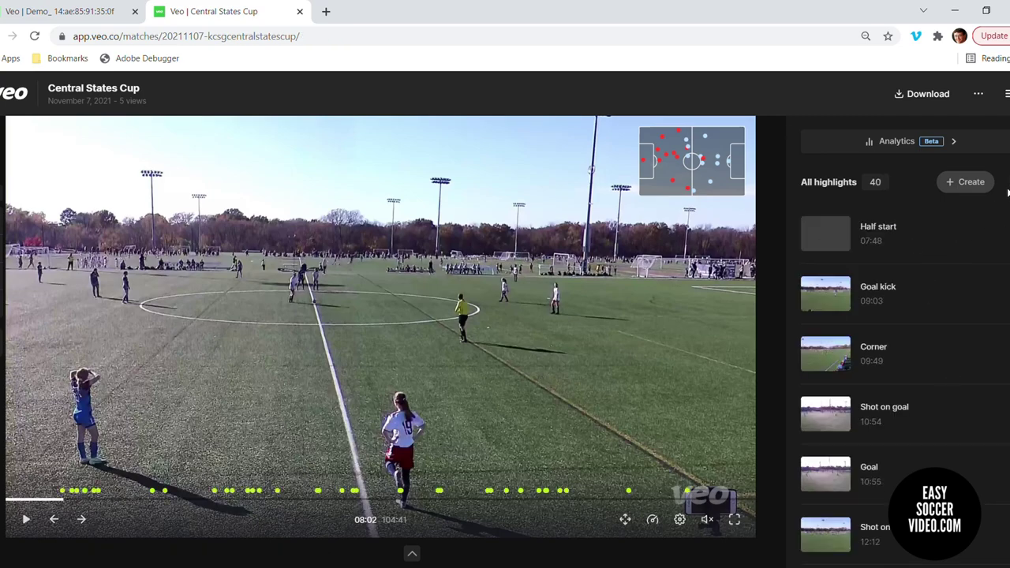
Filter the highlights to Goal and Shot on goal, listing 14 clips
left_click(1008, 185)
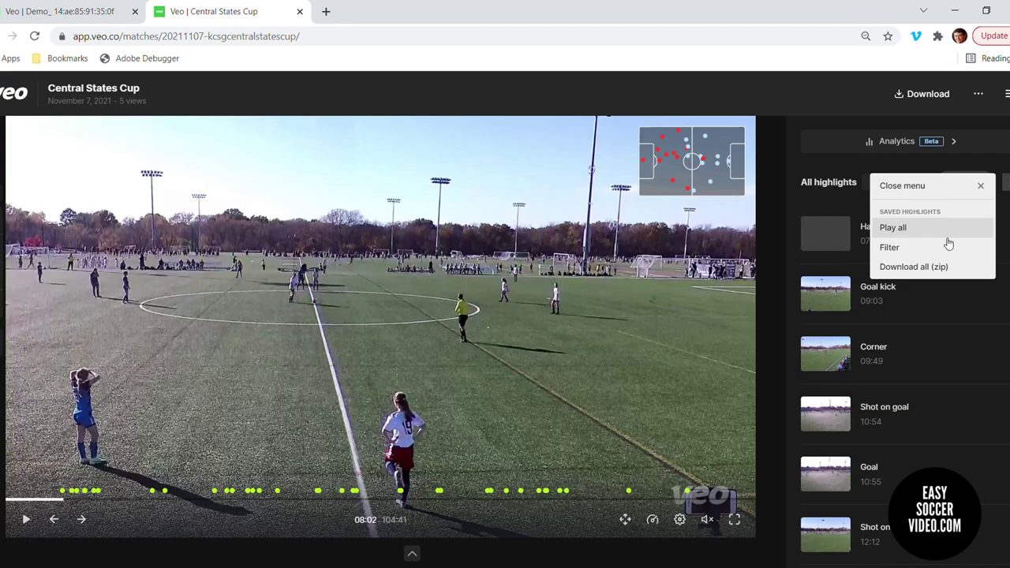
left_click(954, 252)
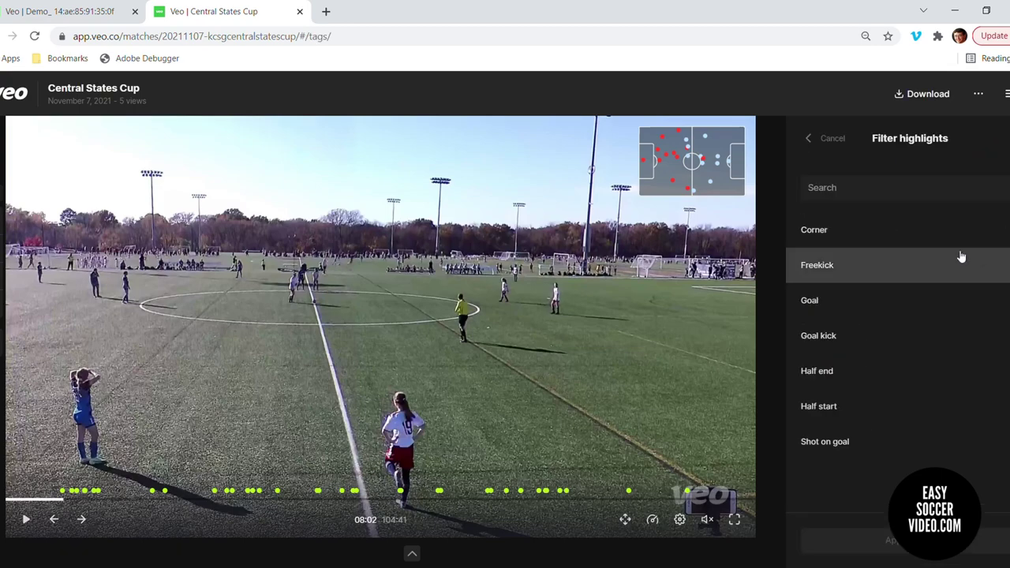
left_click(851, 300)
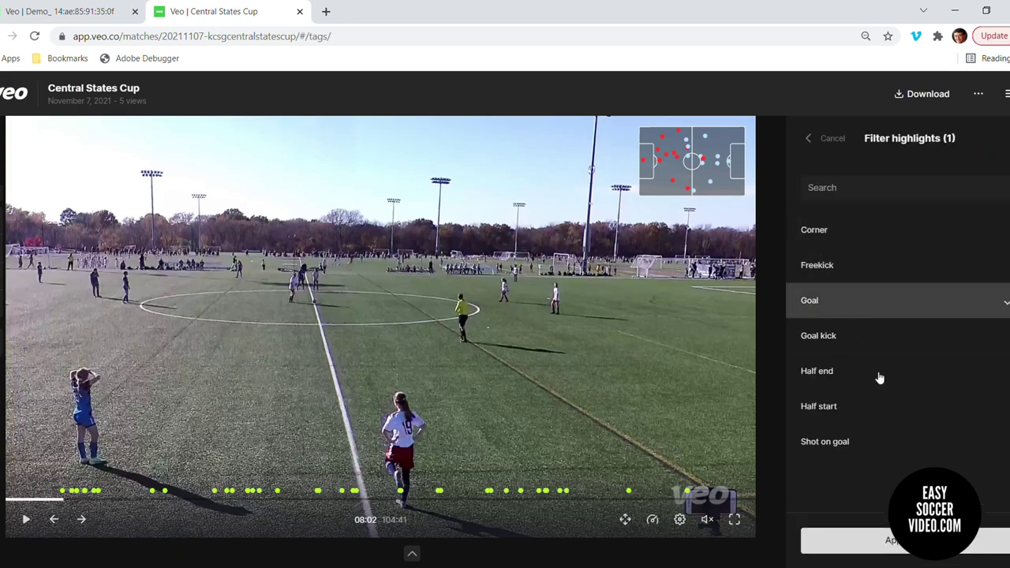
left_click(875, 444)
left_click(905, 541)
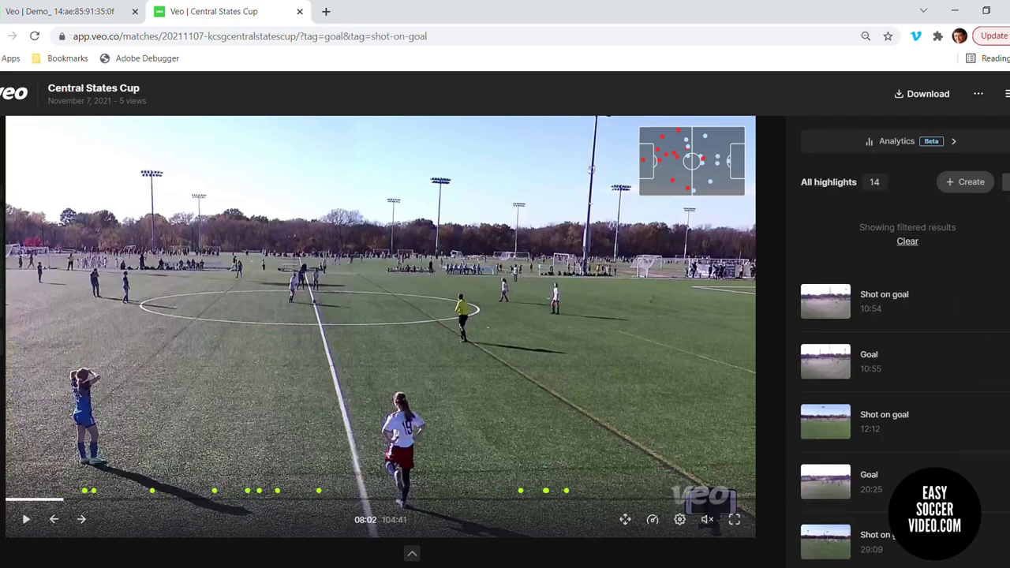
left_click(1006, 182)
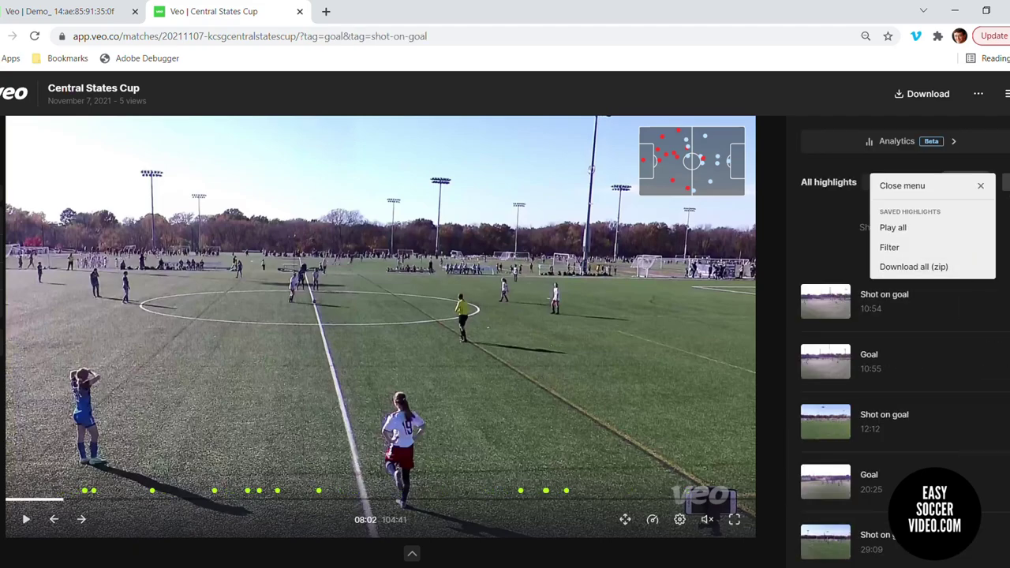
Scroll the filtered list and play the last Shot on goal clip at 78:35
key("Escape")
left_click_drag(897, 241, 883, 310)
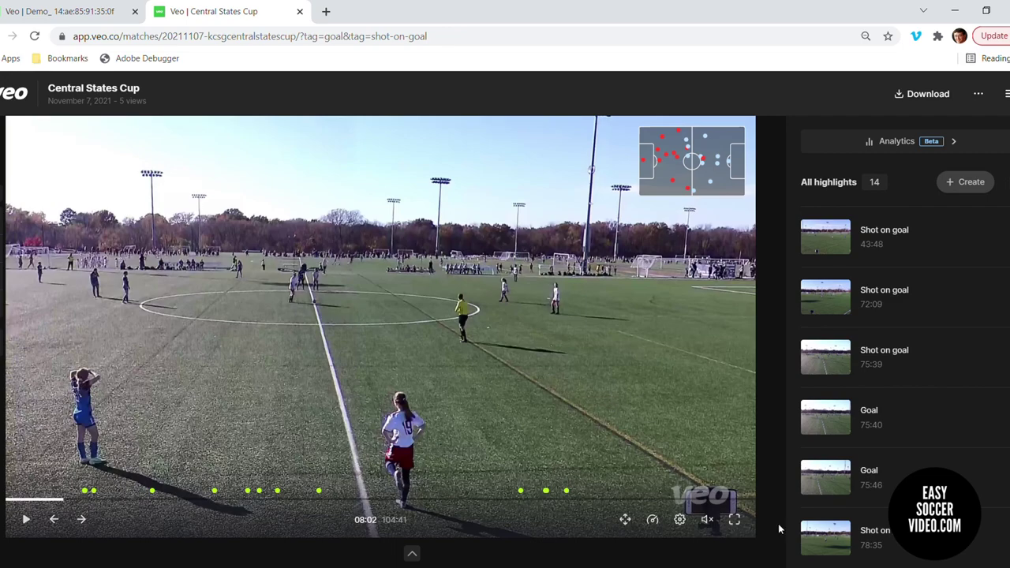
left_click(827, 540)
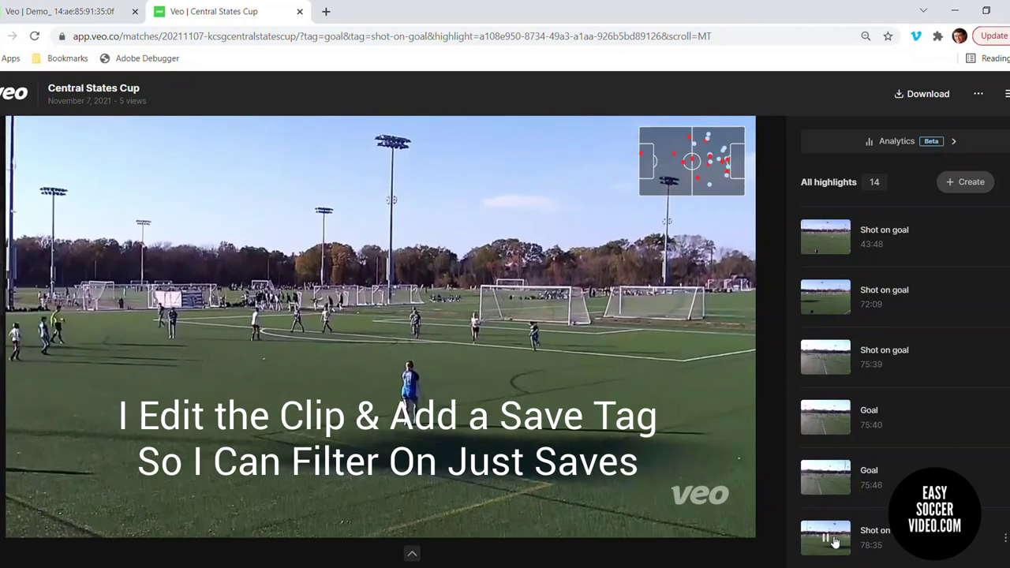
Pause the 78:35 Shot on goal clip and bring up the highlights list options
left_click(829, 539)
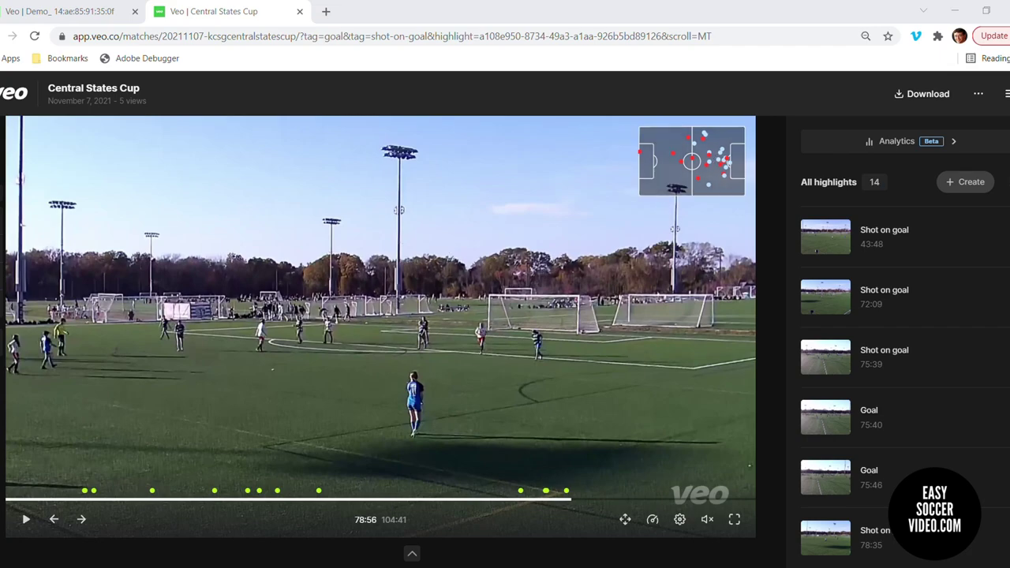
left_click(1007, 183)
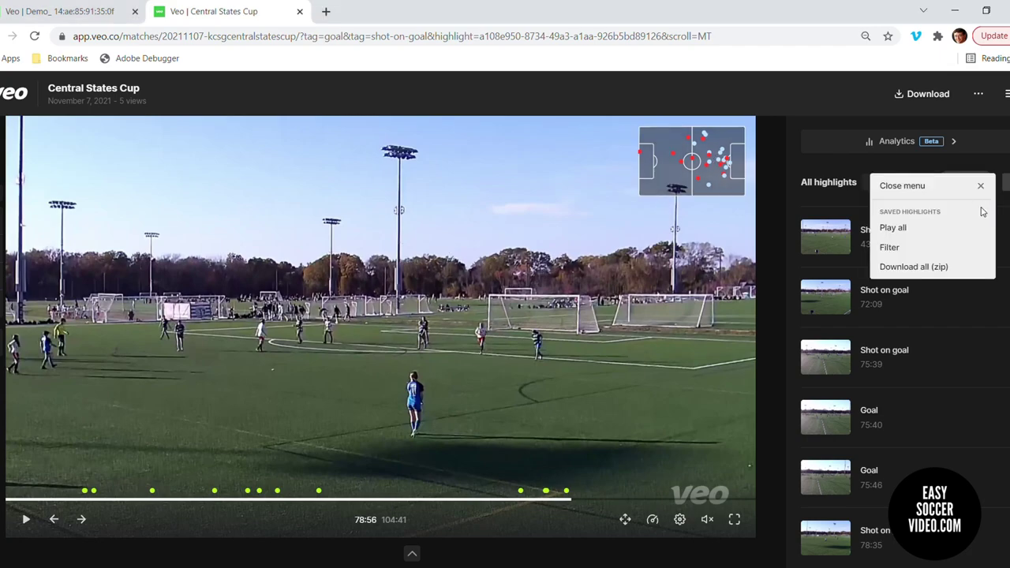
Narrow the filter to Shot on goal only, then clear it to show all 40 highlights
left_click(956, 249)
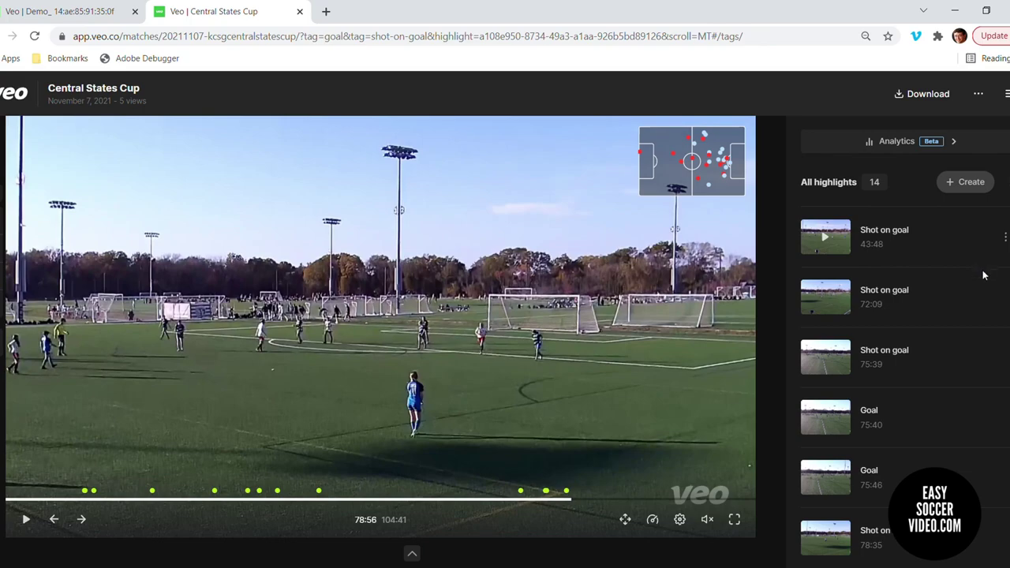
left_click(941, 316)
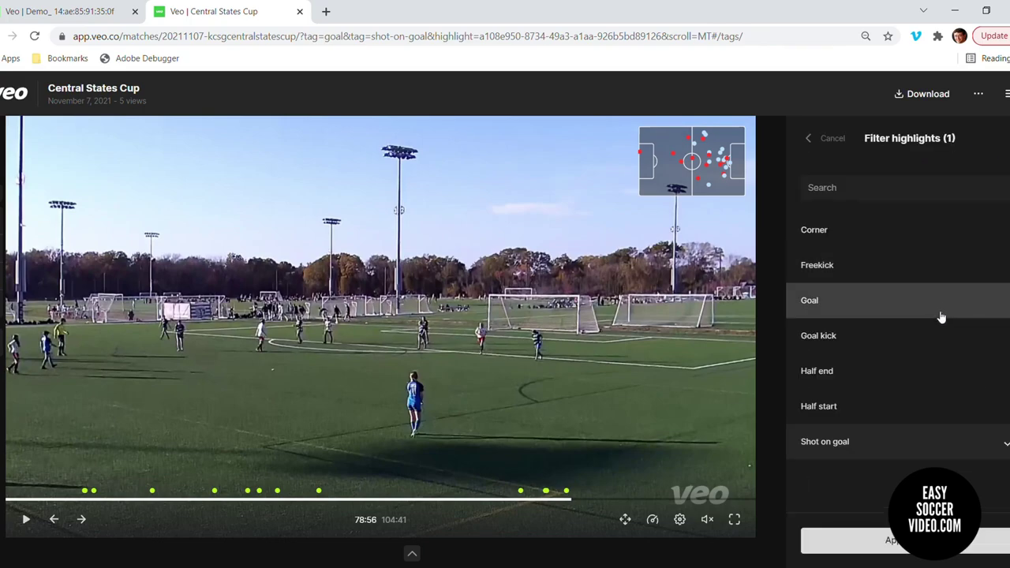
left_click(861, 540)
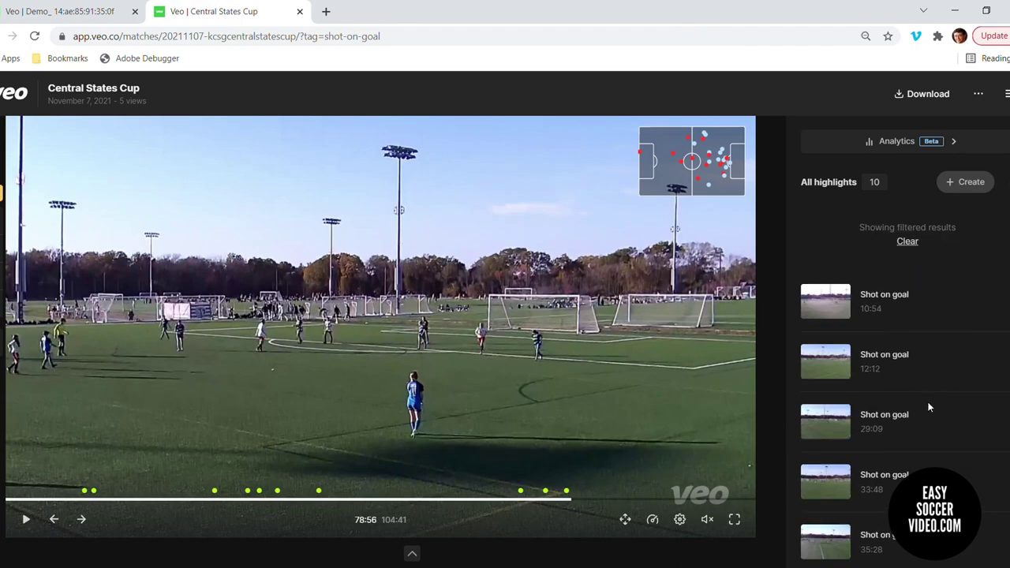
left_click(904, 242)
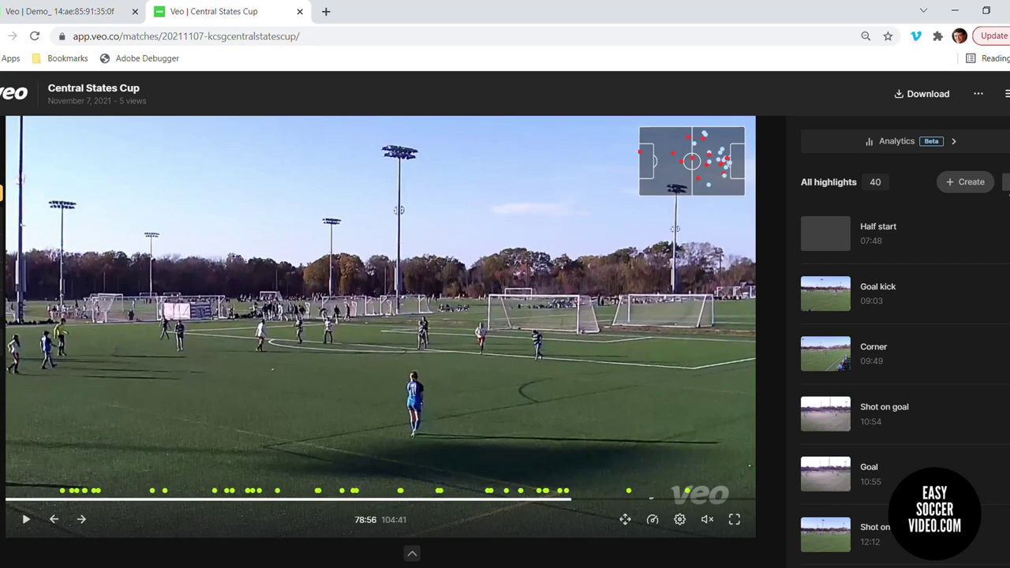
Filter to Goal kick and scroll through the 6 clips from 09:03 to 67:57
left_click(1006, 182)
left_click(925, 249)
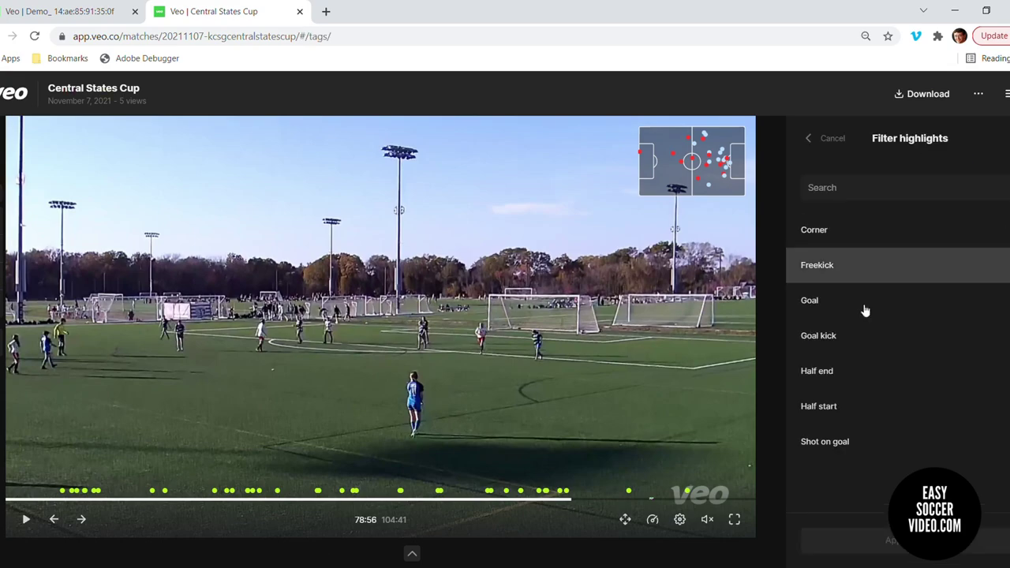
left_click(841, 345)
left_click(882, 543)
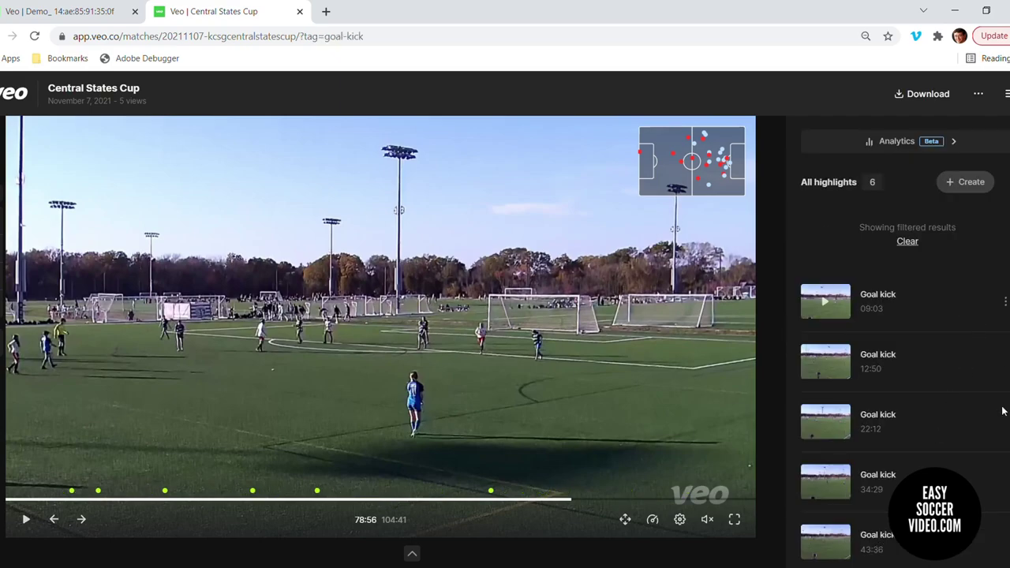
scroll(971, 472, "down", 1)
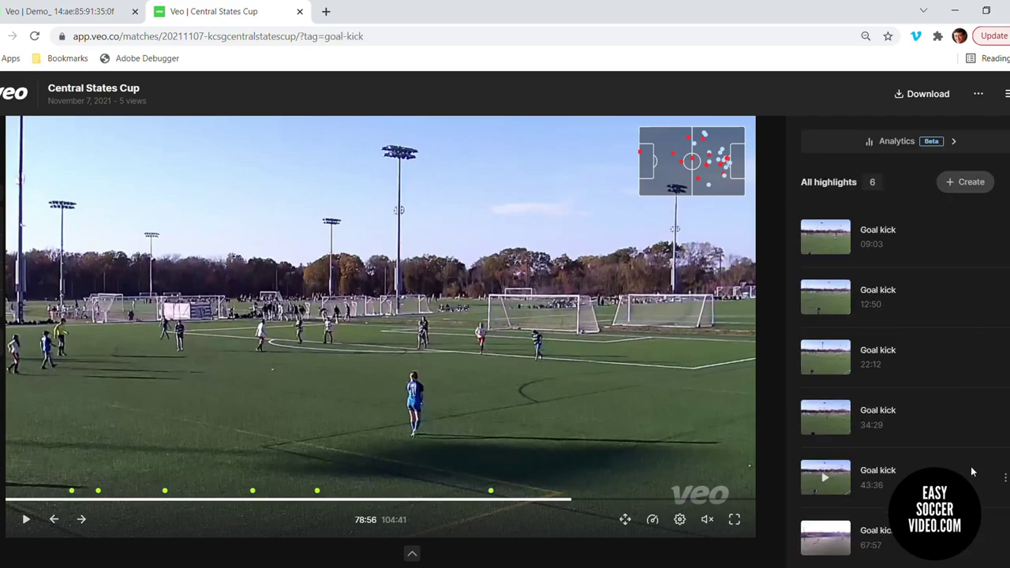
scroll(971, 472, "up", 1)
scroll(972, 471, "down", 1)
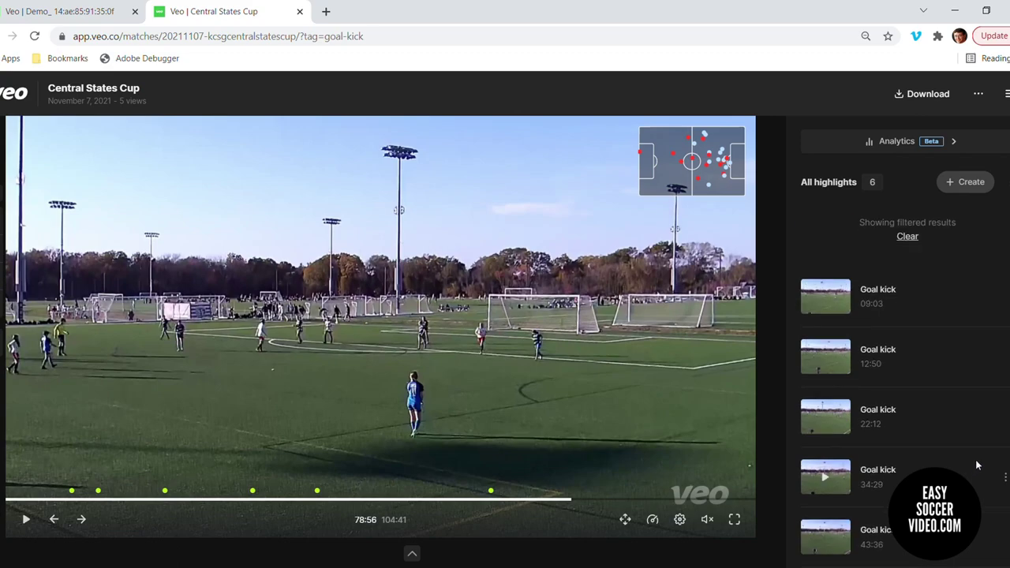